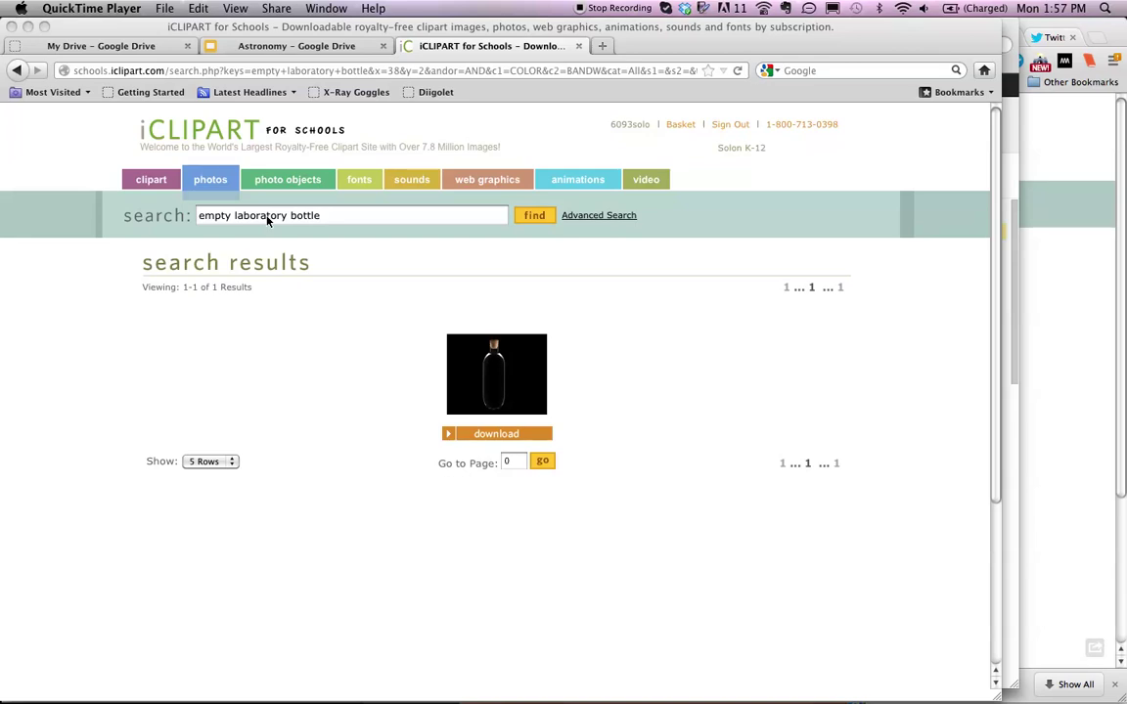
- Bring the browser showing the iCLIPART photo search for 'empty laboratory bottle' into focus
{"action": "left_click", "coordinate": [499, 436]}
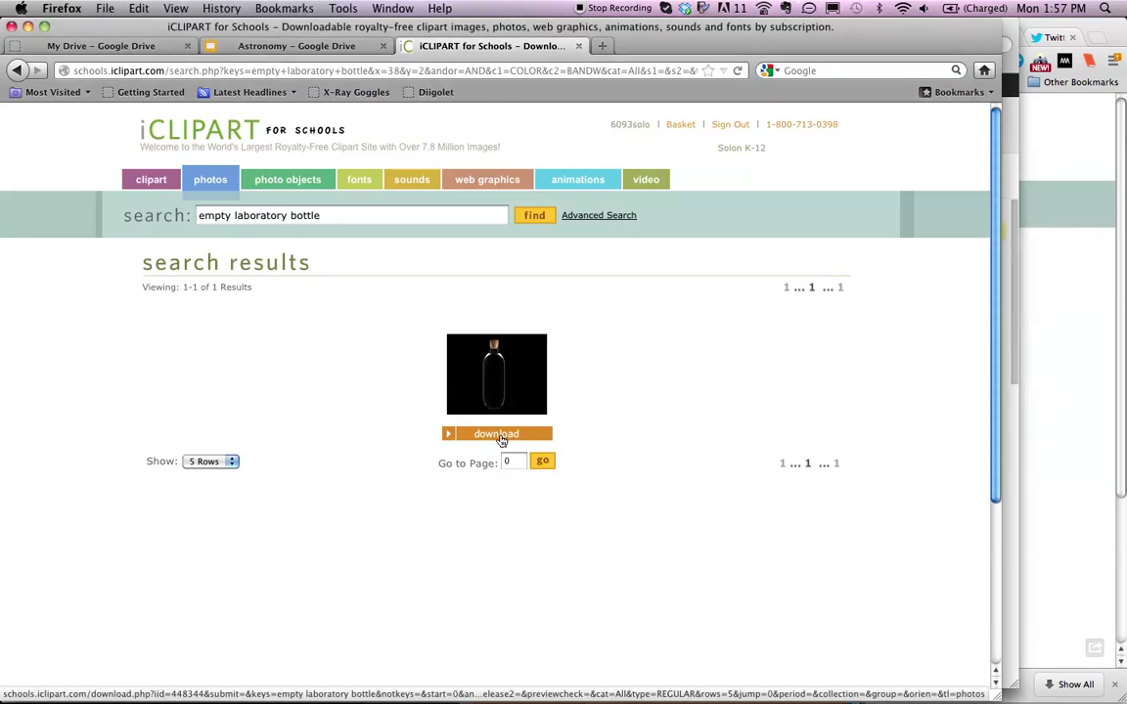
- Open the detail page for photo #448344, the empty glass bottle with cork
{"action": "left_click", "coordinate": [499, 435]}
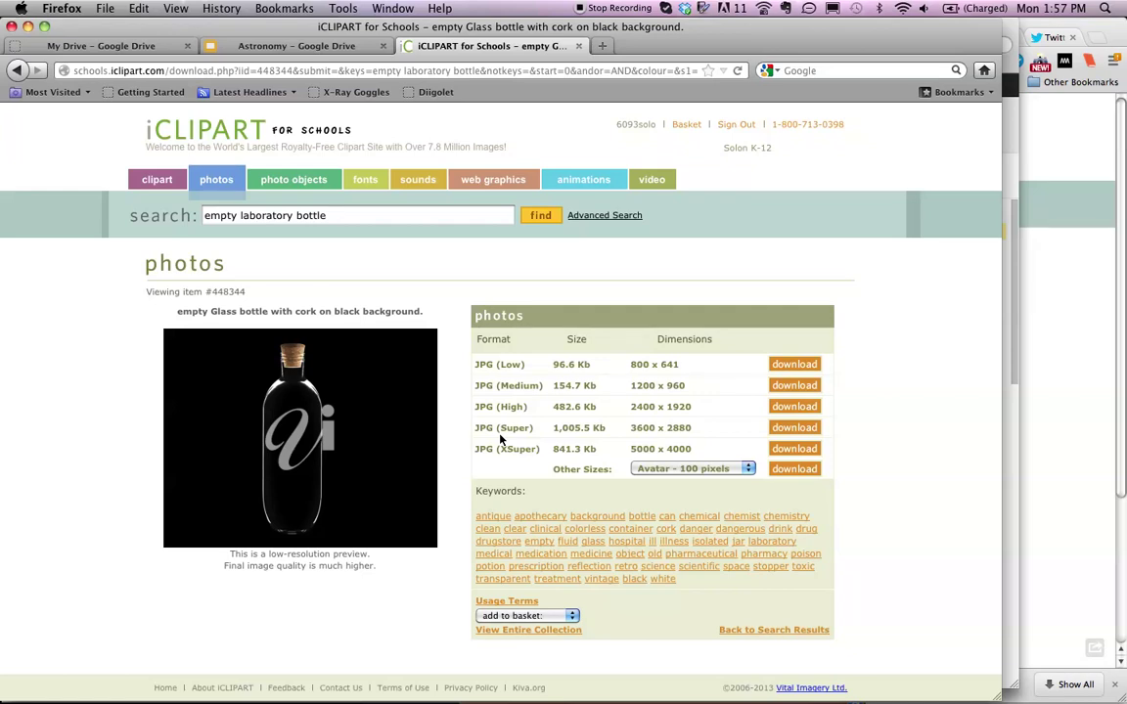
- Download the JPG (Medium) bottle photo and save it to the Desktop as g18_bottel_07.jpg
{"action": "left_click", "coordinate": [808, 385]}
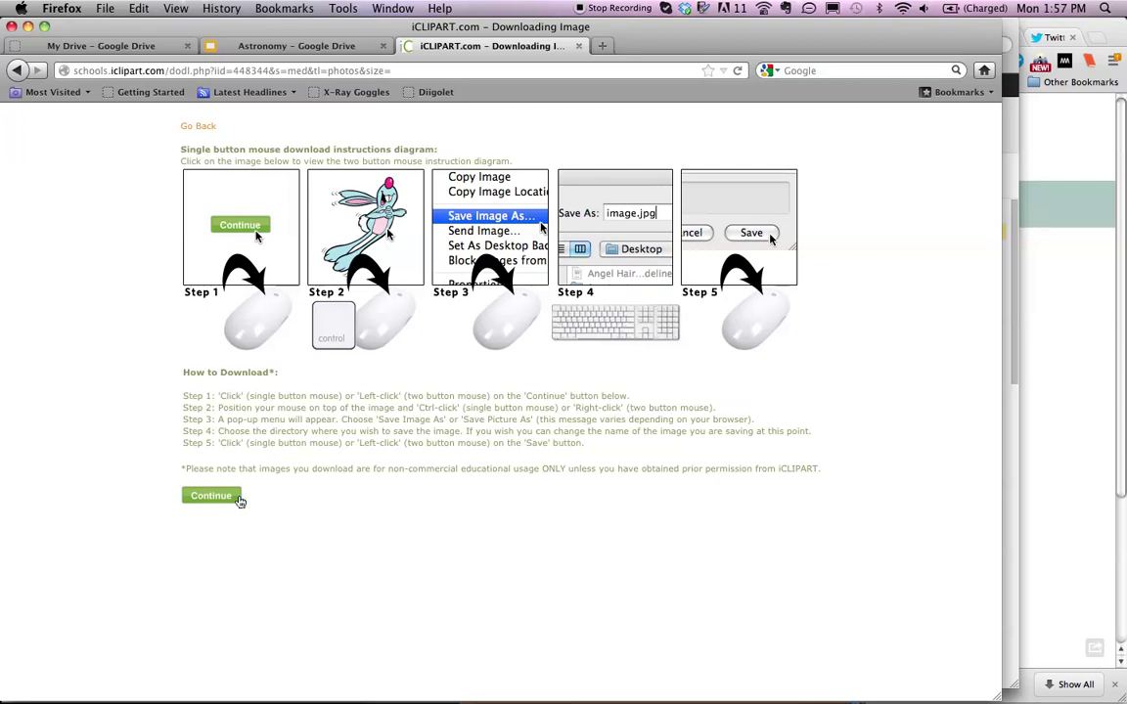
{"action": "left_click", "coordinate": [232, 500]}
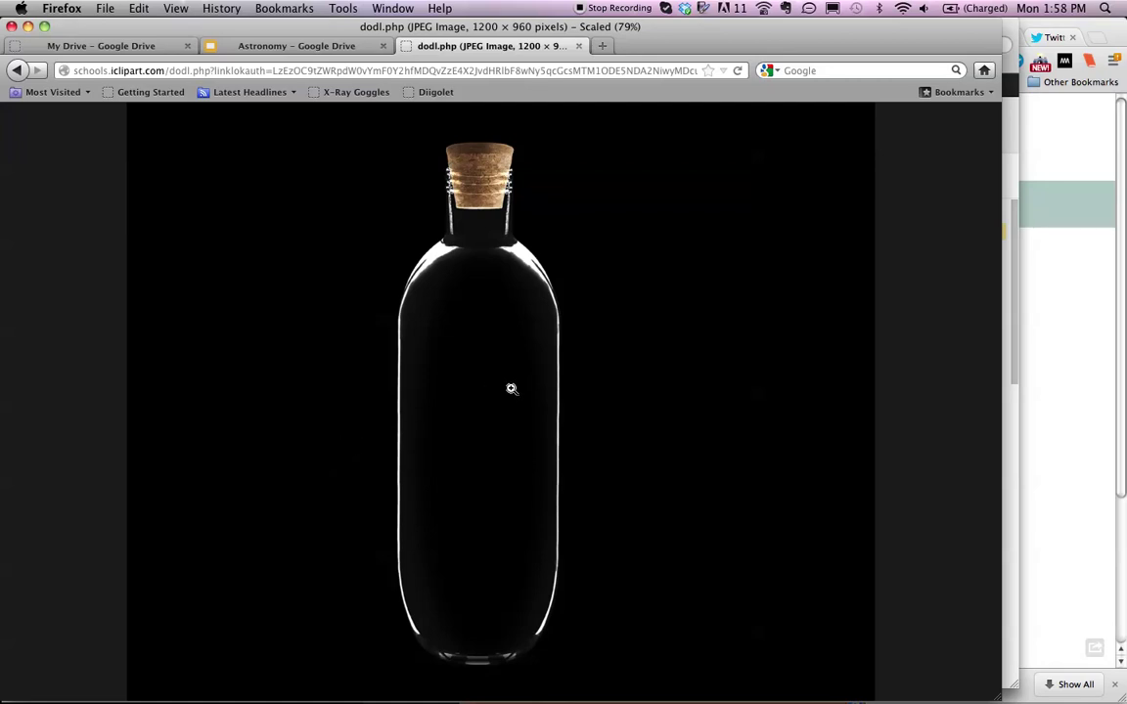
{"action": "right_click", "coordinate": [473, 350]}
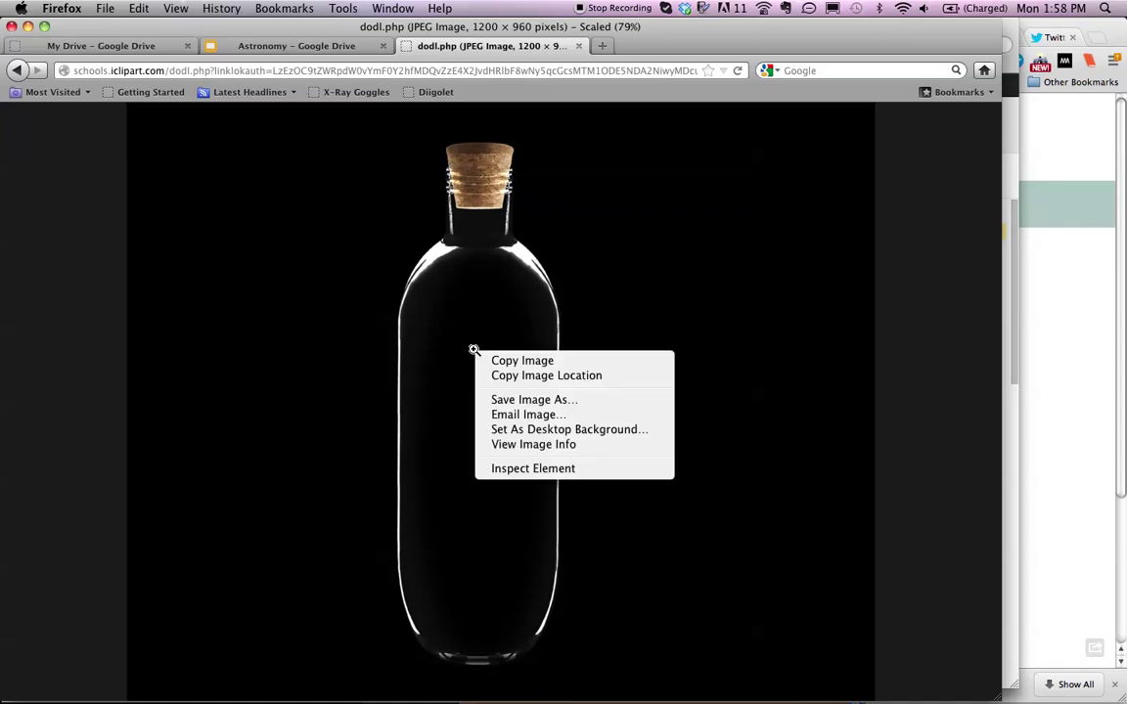
{"action": "left_click", "coordinate": [492, 399]}
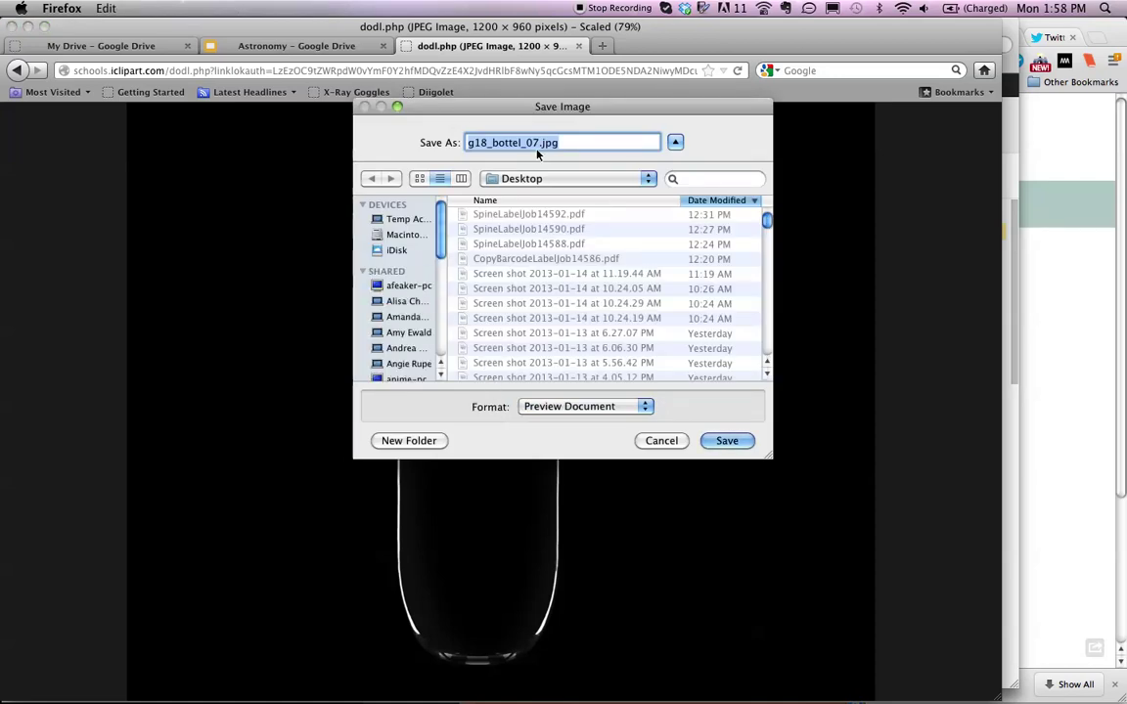
{"action": "left_click", "coordinate": [727, 442]}
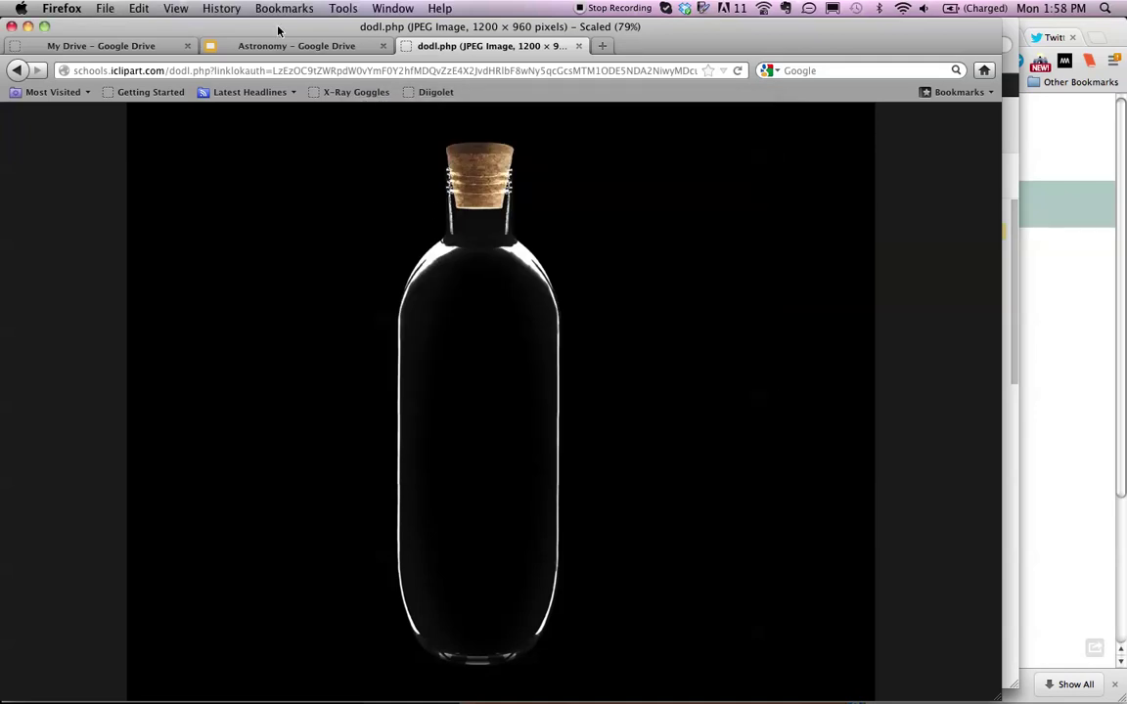
- In the Astronomy presentation, change slide 2's layout to Blank
{"action": "left_click", "coordinate": [293, 51]}
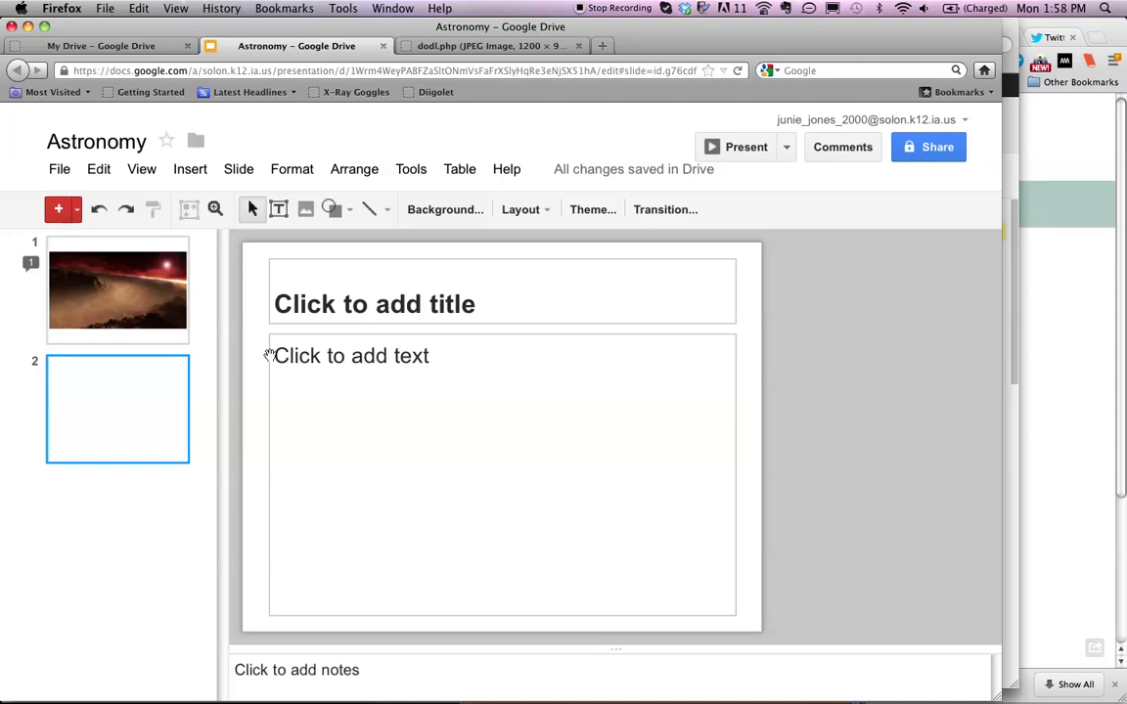
{"action": "left_click", "coordinate": [250, 173]}
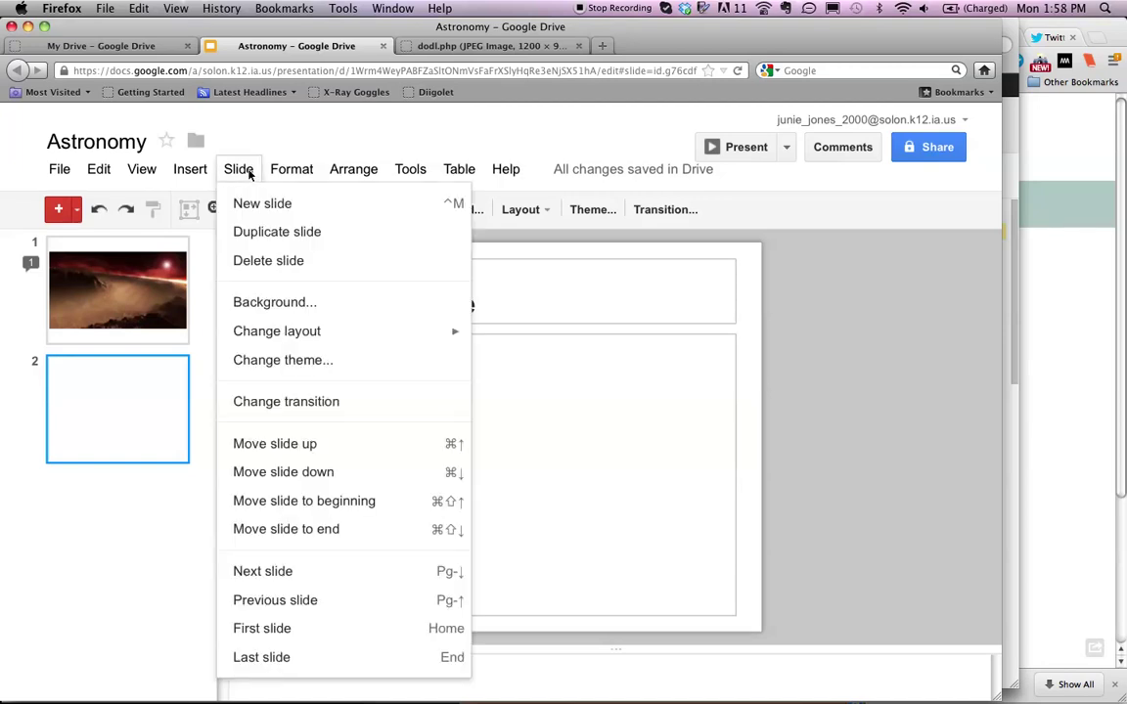
{"action": "mouse_move", "coordinate": [303, 329]}
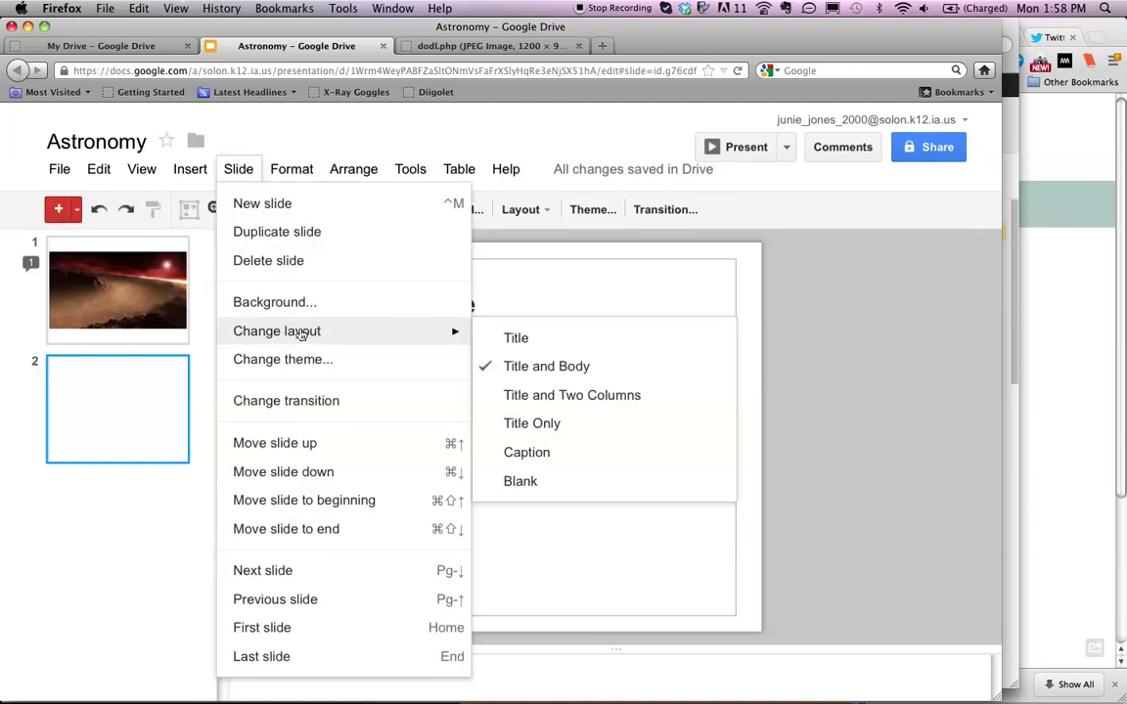
{"action": "left_click", "coordinate": [534, 489]}
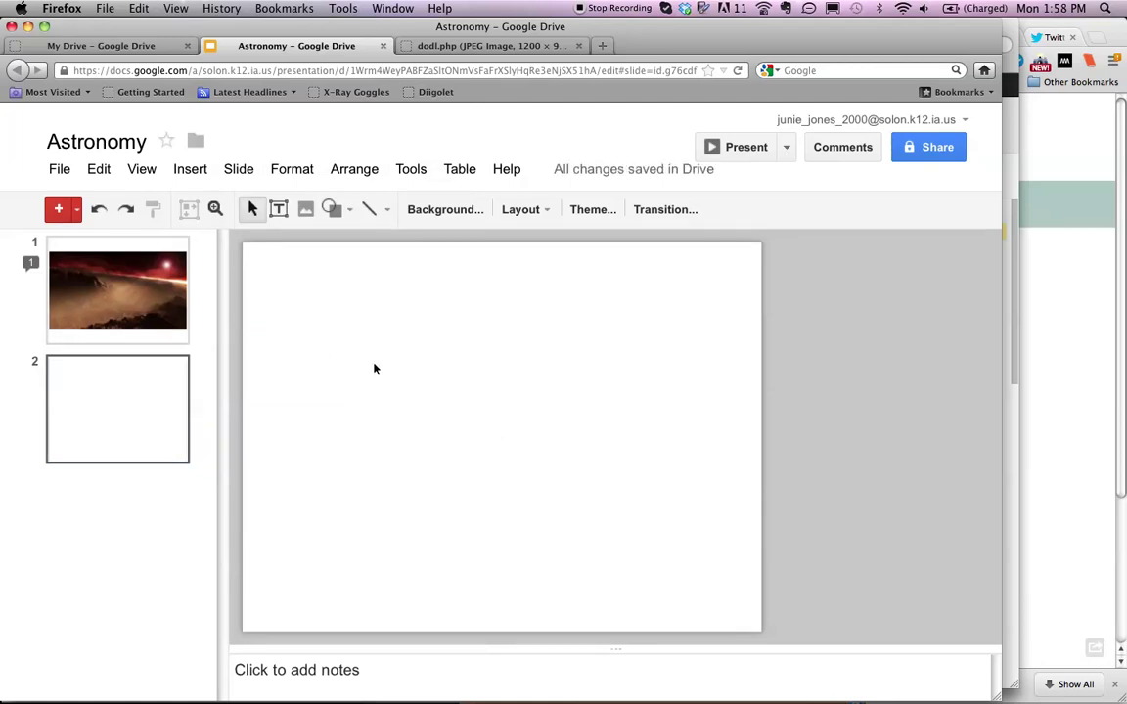
- Upload g18_bottel_07.jpg from the computer as an image on slide 2
{"action": "left_click", "coordinate": [199, 179]}
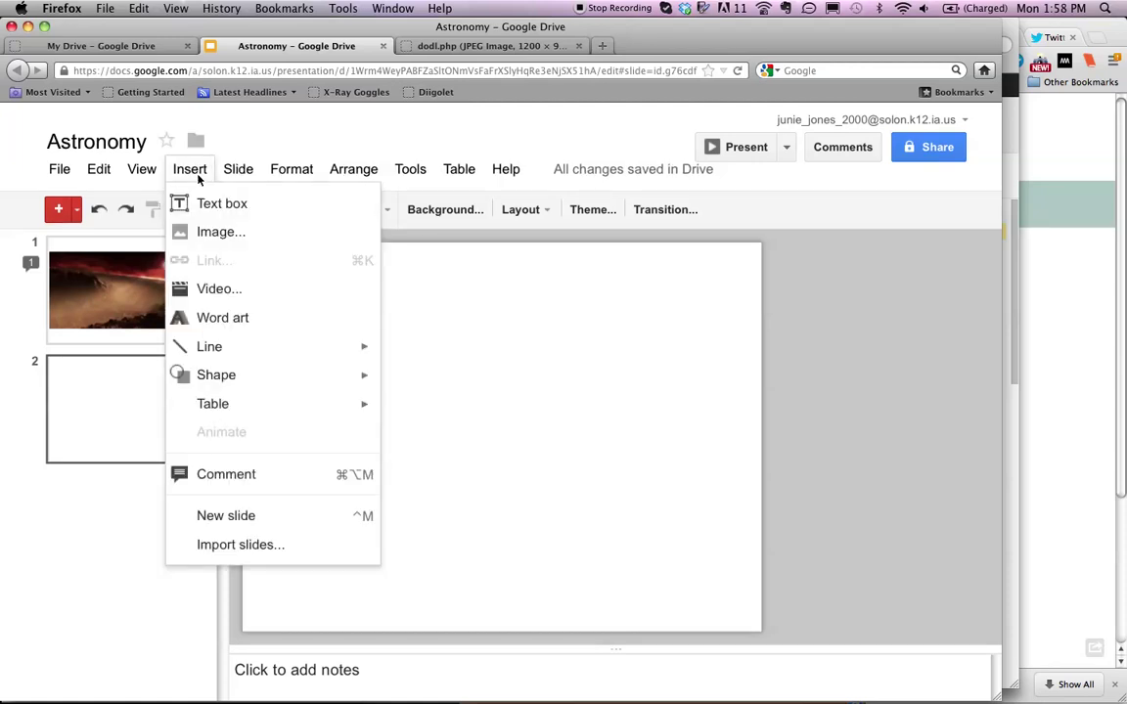
{"action": "left_click", "coordinate": [204, 232]}
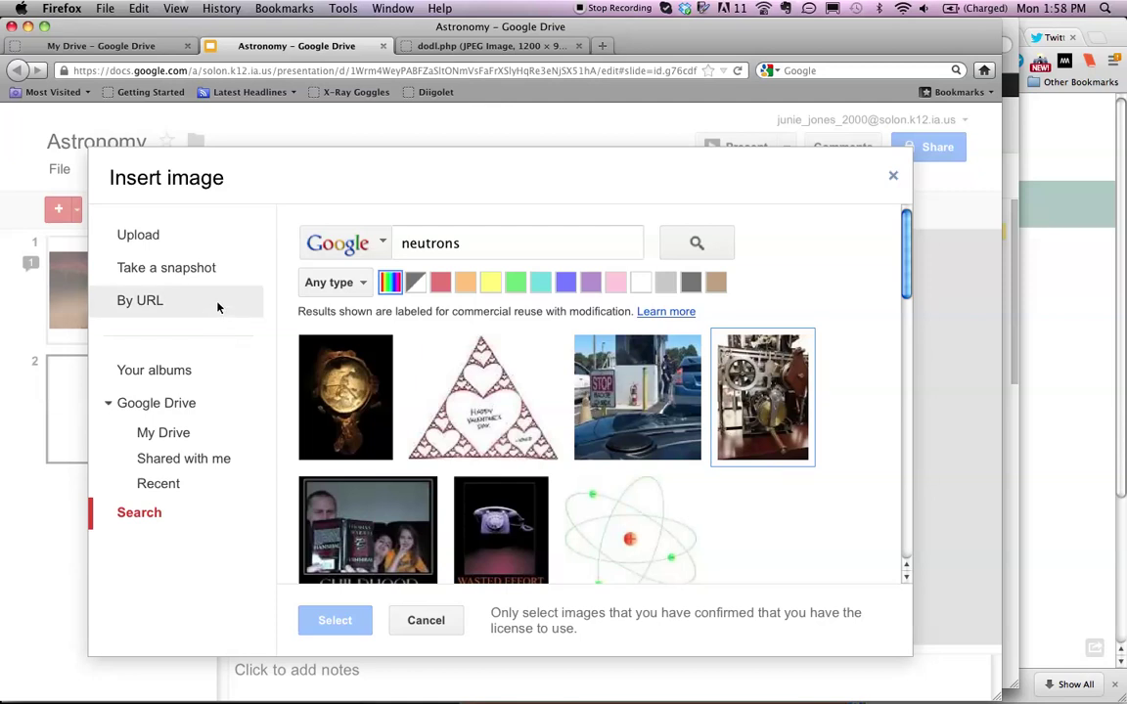
{"action": "left_click", "coordinate": [151, 238]}
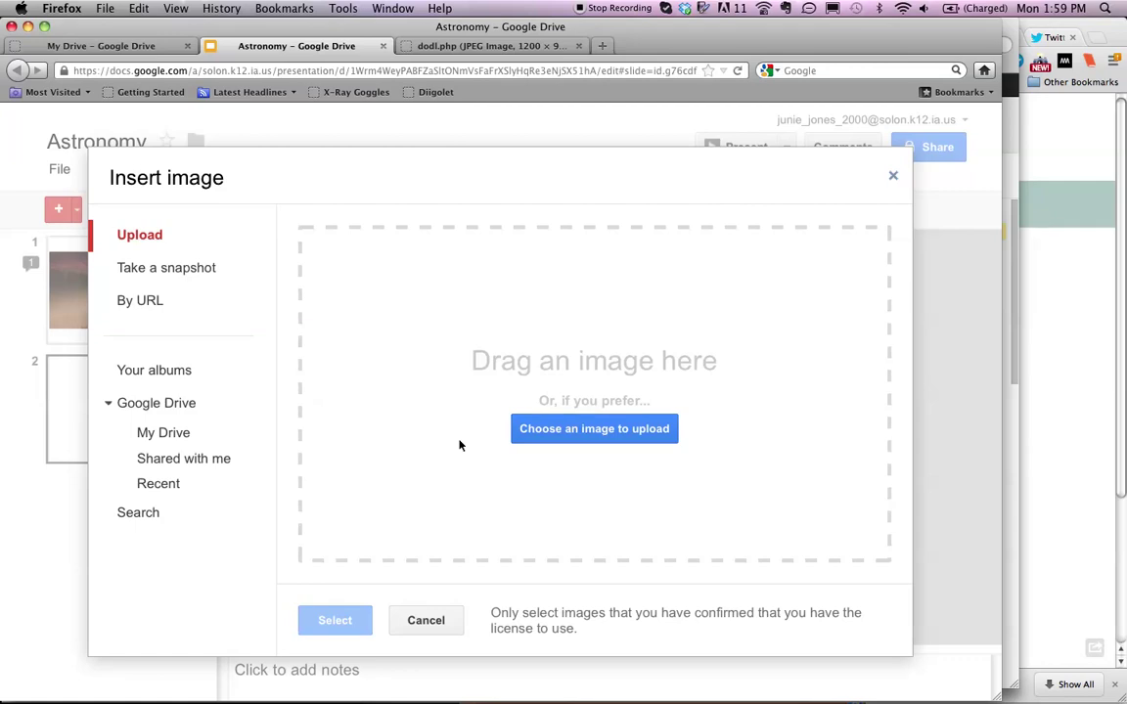
{"action": "left_click", "coordinate": [600, 435]}
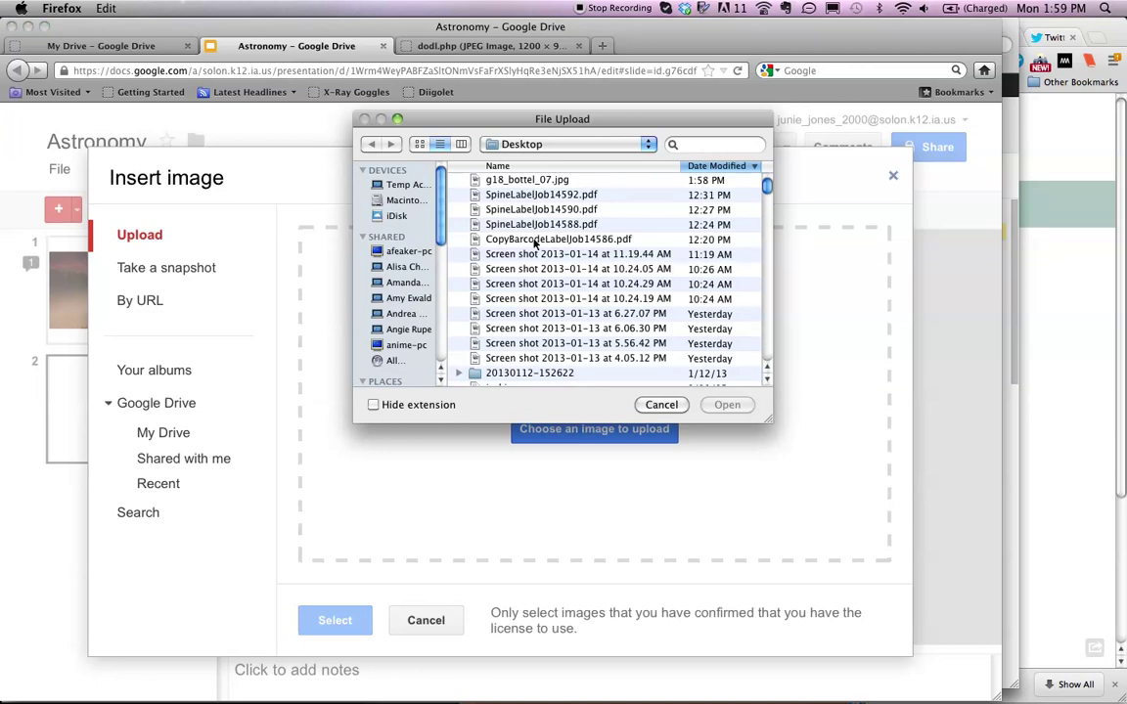
{"action": "left_click", "coordinate": [510, 184]}
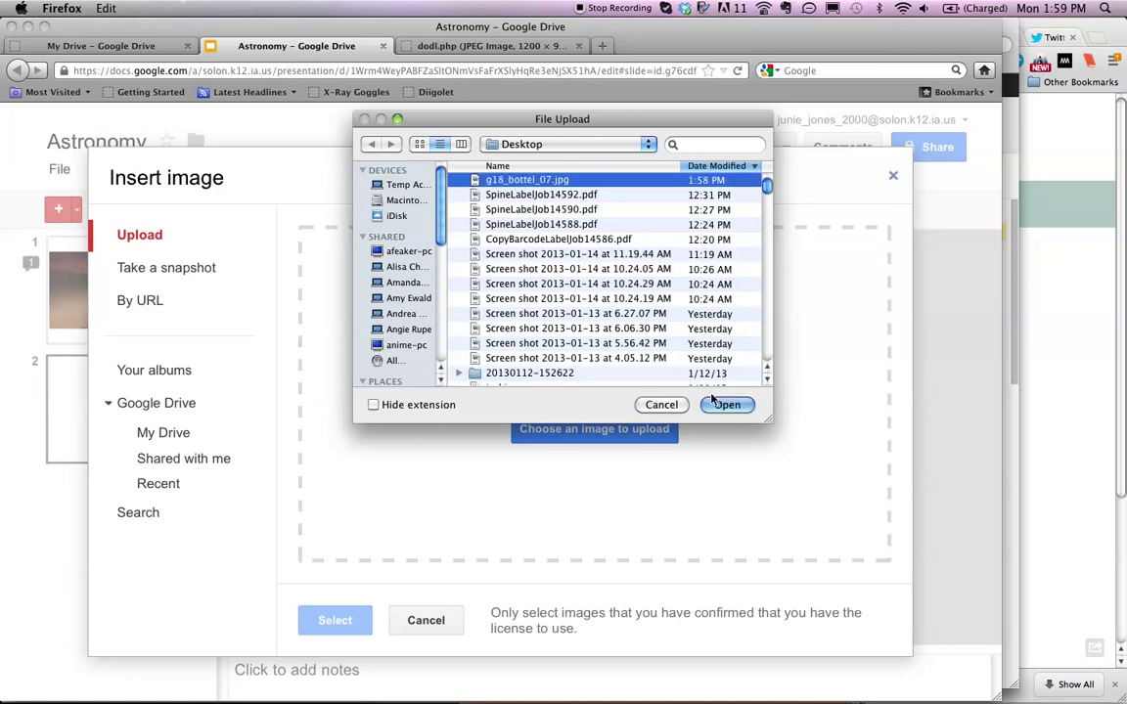
{"action": "left_click", "coordinate": [721, 403]}
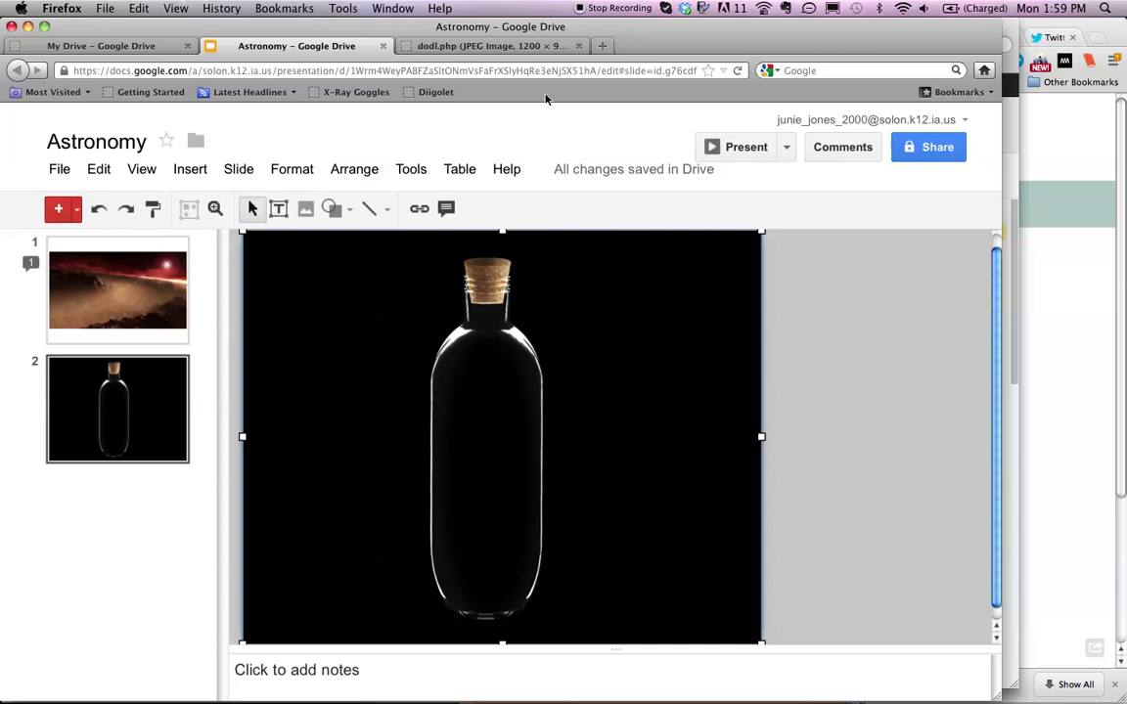
- Copy the bottle image's URL from its tab's address bar, then return to the Astronomy slides
{"action": "left_click", "coordinate": [479, 47]}
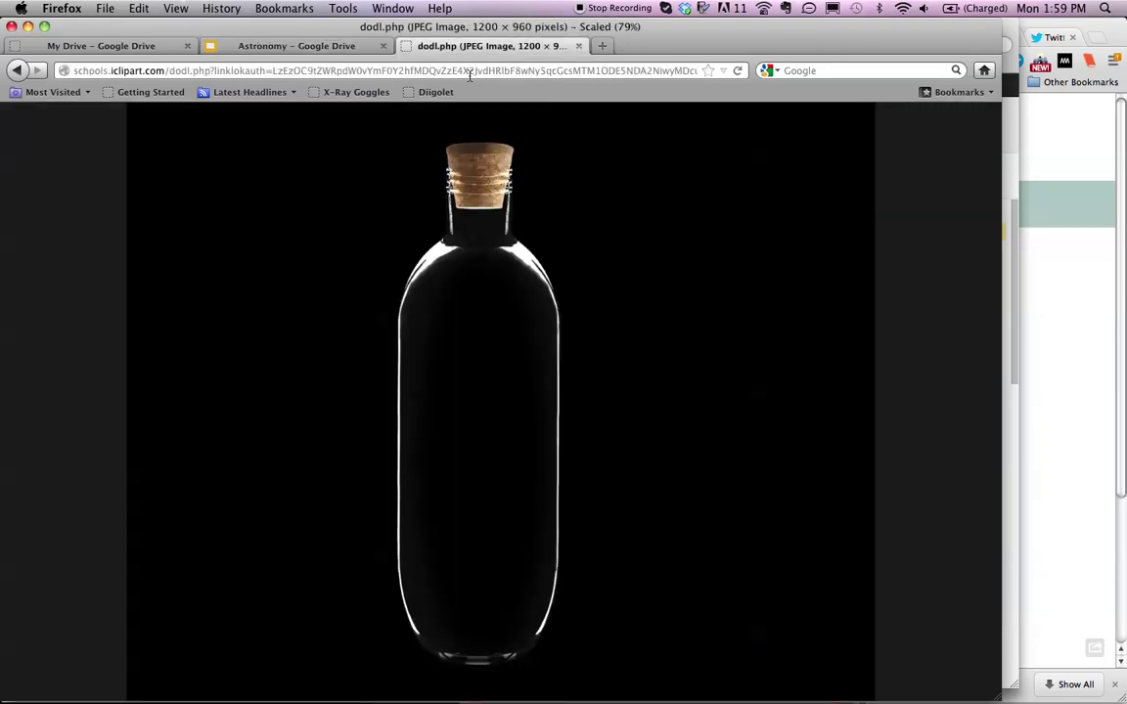
{"action": "left_click", "coordinate": [470, 71]}
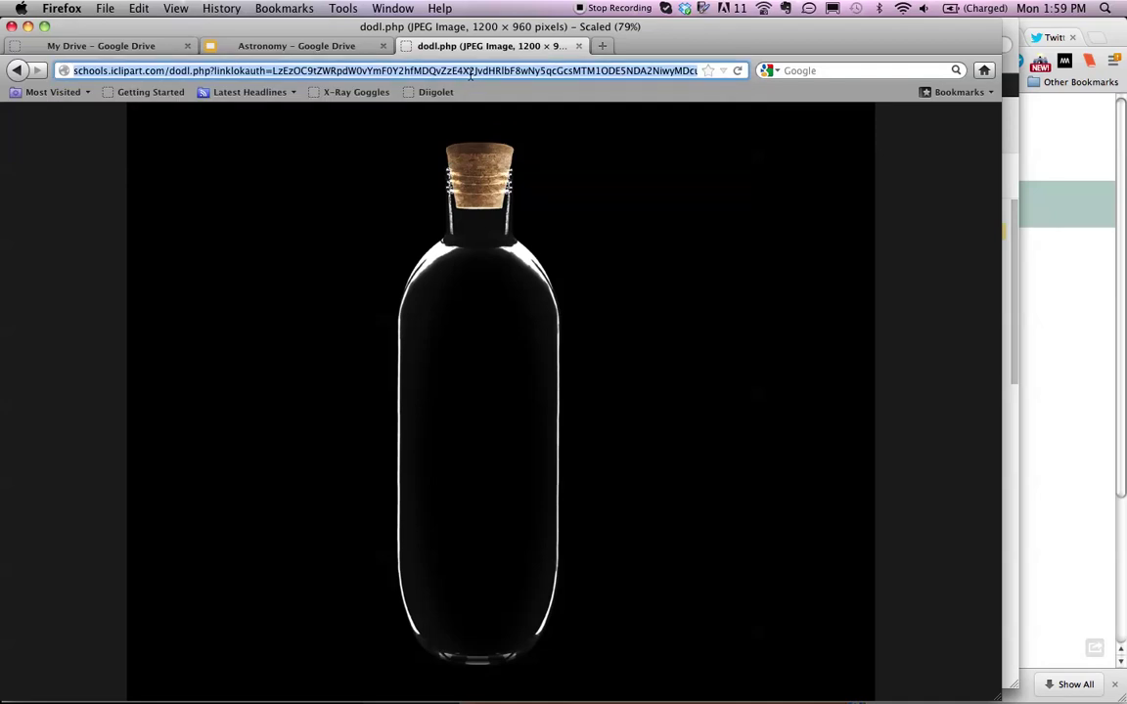
{"action": "left_click", "coordinate": [338, 47]}
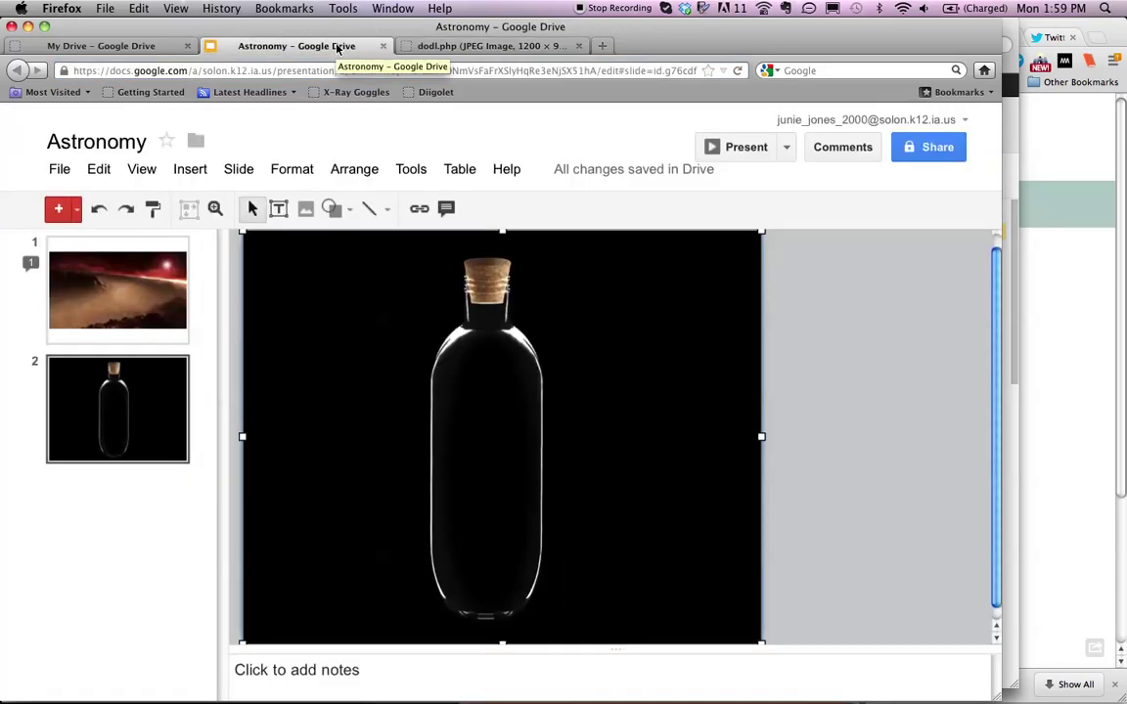
- Draw a text box at the bottom-left of slide 2 and set its text colour to white
{"action": "left_click", "coordinate": [189, 169]}
{"action": "left_click", "coordinate": [181, 202]}
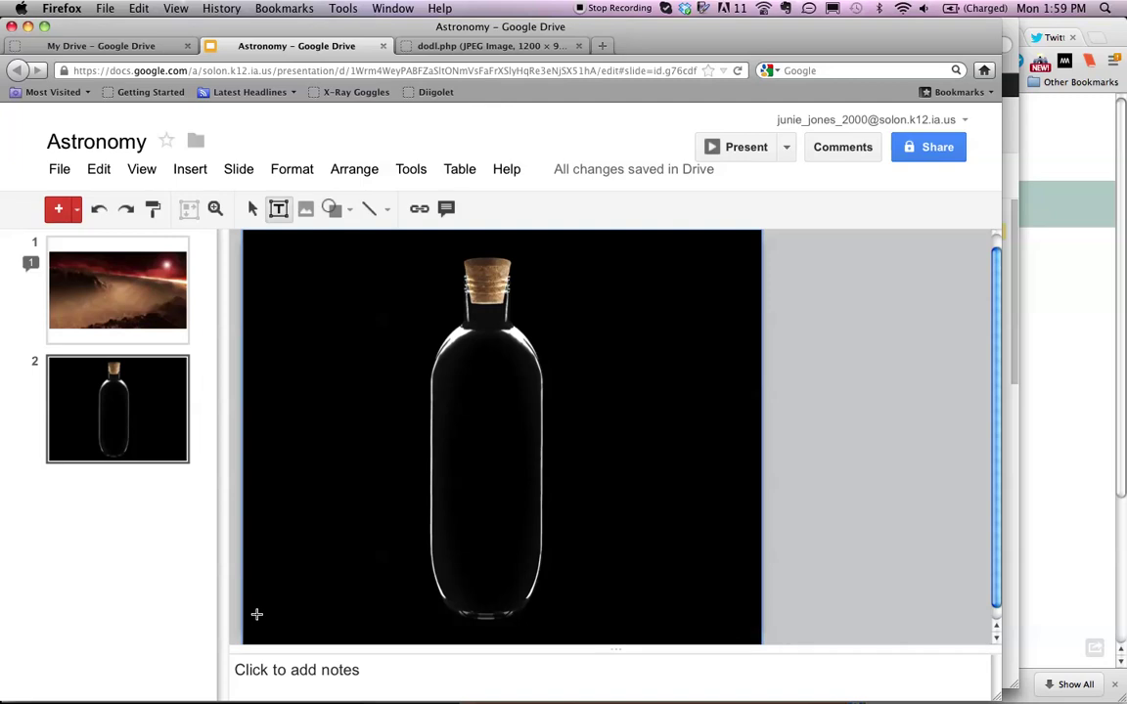
{"action": "left_click_drag", "start_coordinate": [253, 618], "coordinate": [486, 635]}
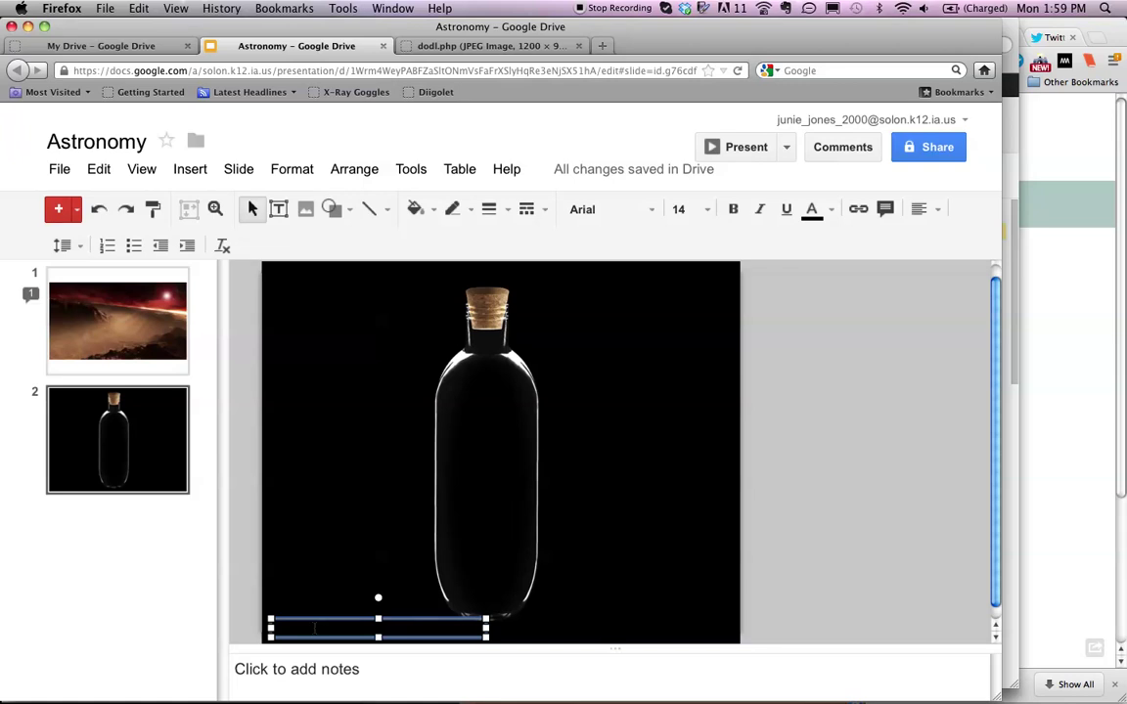
{"action": "scroll", "coordinate": [314, 629], "scroll_direction": "down", "scroll_amount": 1}
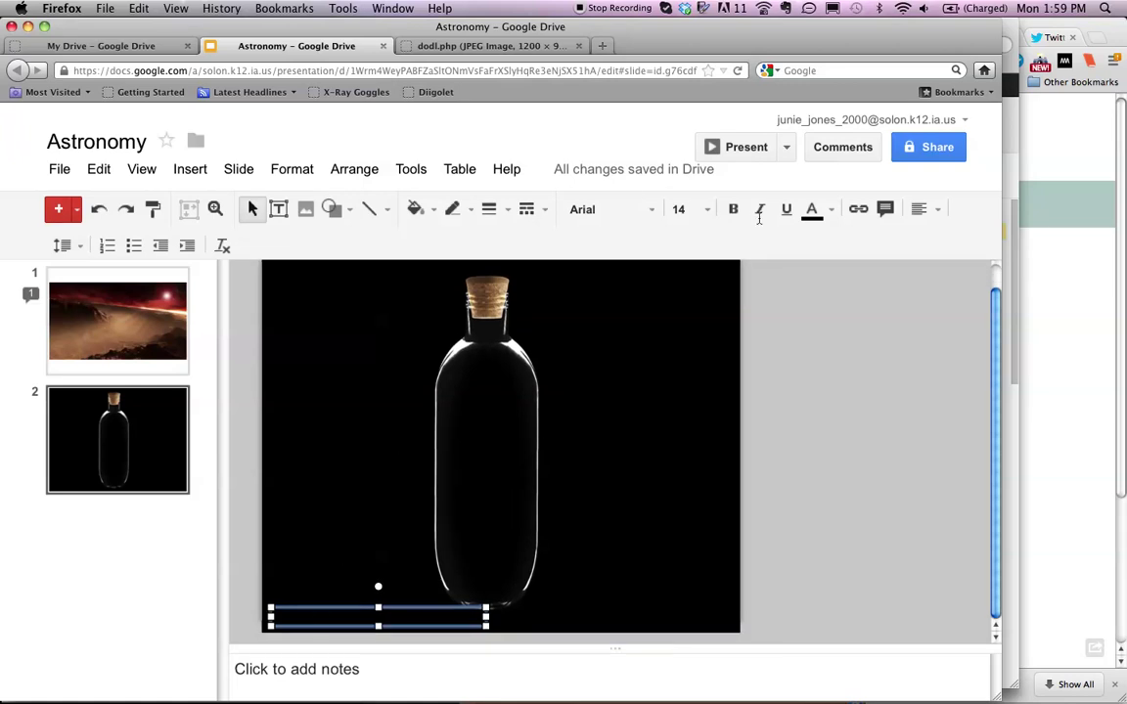
{"action": "left_click", "coordinate": [830, 210]}
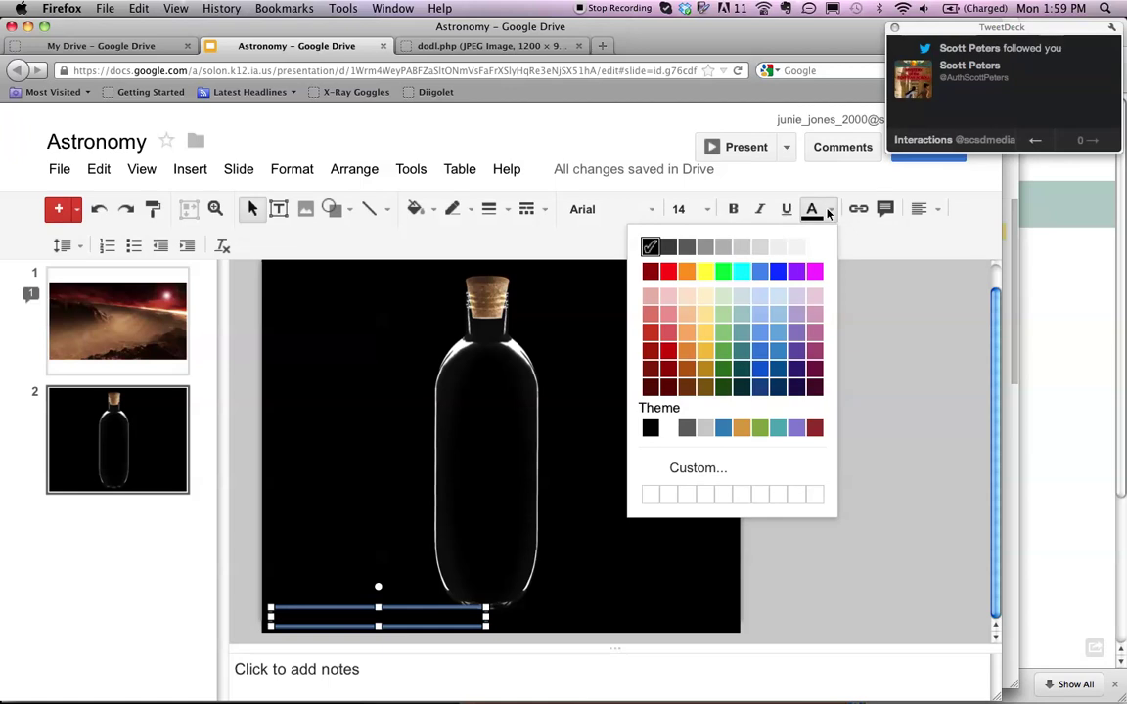
{"action": "left_click", "coordinate": [814, 248]}
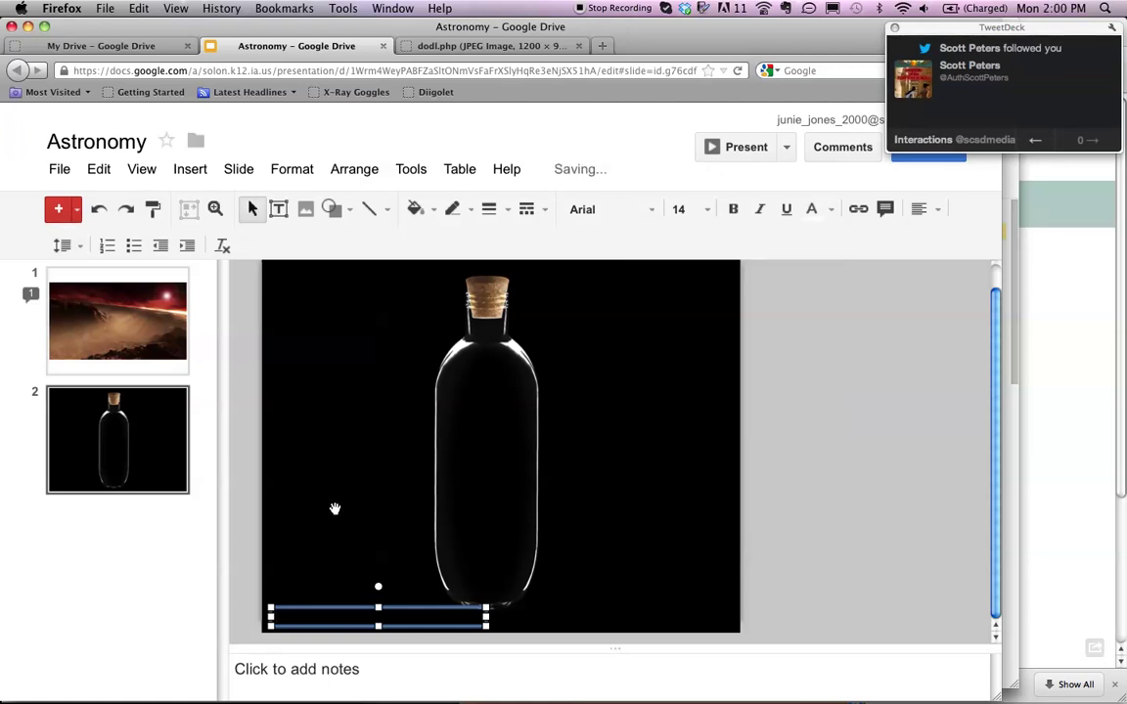
- Paste the image URL into the box, widen it across the slide, and set the text size to 6
{"action": "type", "text": "http://schools.iclipart.com/dodl.php?linklokauth=LzEzOC9tZWRpdW0vY2F0YWxvZy8xMDQvZzE4X2JvdHRlbF8wNy5qcGcsMTM1ODE5NDA2NiwyMDcuMTY1LjE1OS4xMCwwLDAsTExfMCwsZTRkMjkwOWEyOTk5YzNkZGQzZTJkNzYzN2E2YWE3MTY%3D/g18_bottel_07.jpg"}
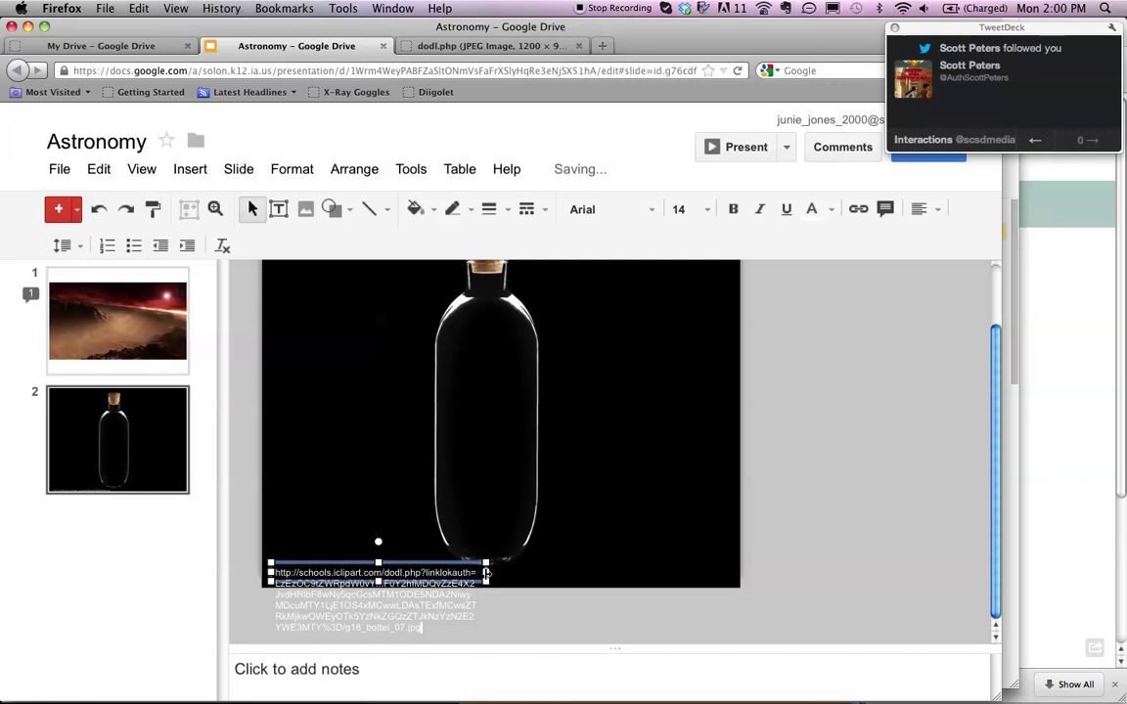
{"action": "left_click_drag", "start_coordinate": [486, 572], "coordinate": [734, 573]}
{"action": "key", "text": "super+a"}
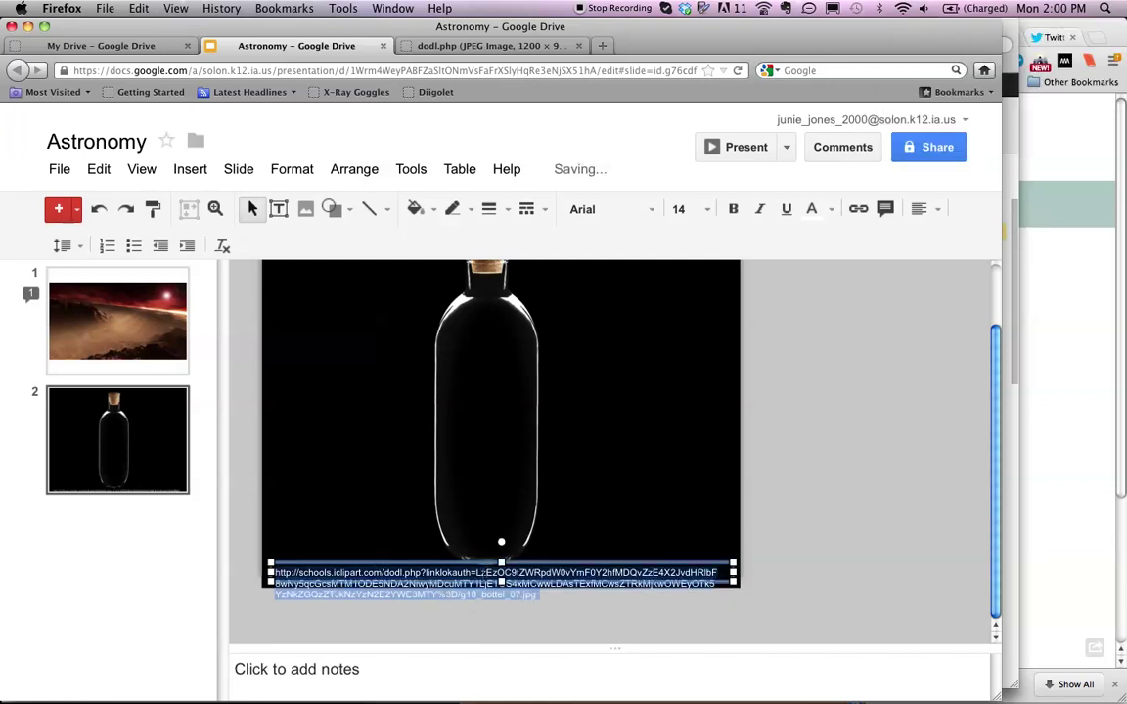
{"action": "left_click", "coordinate": [706, 209]}
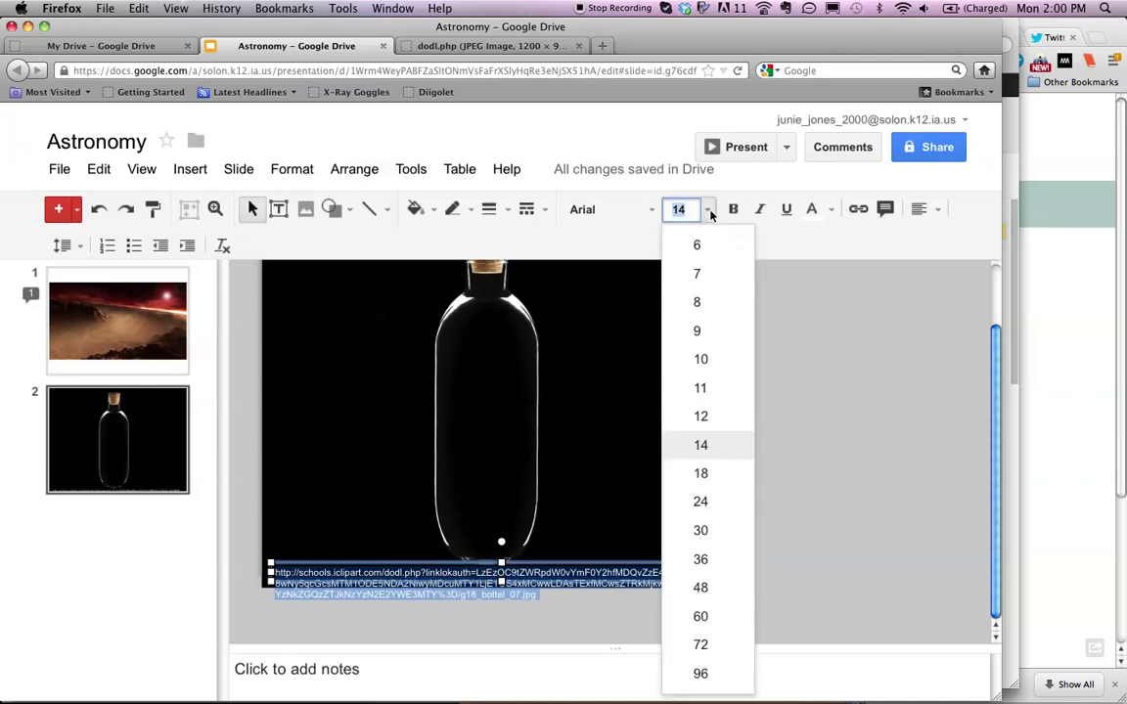
{"action": "left_click", "coordinate": [701, 240]}
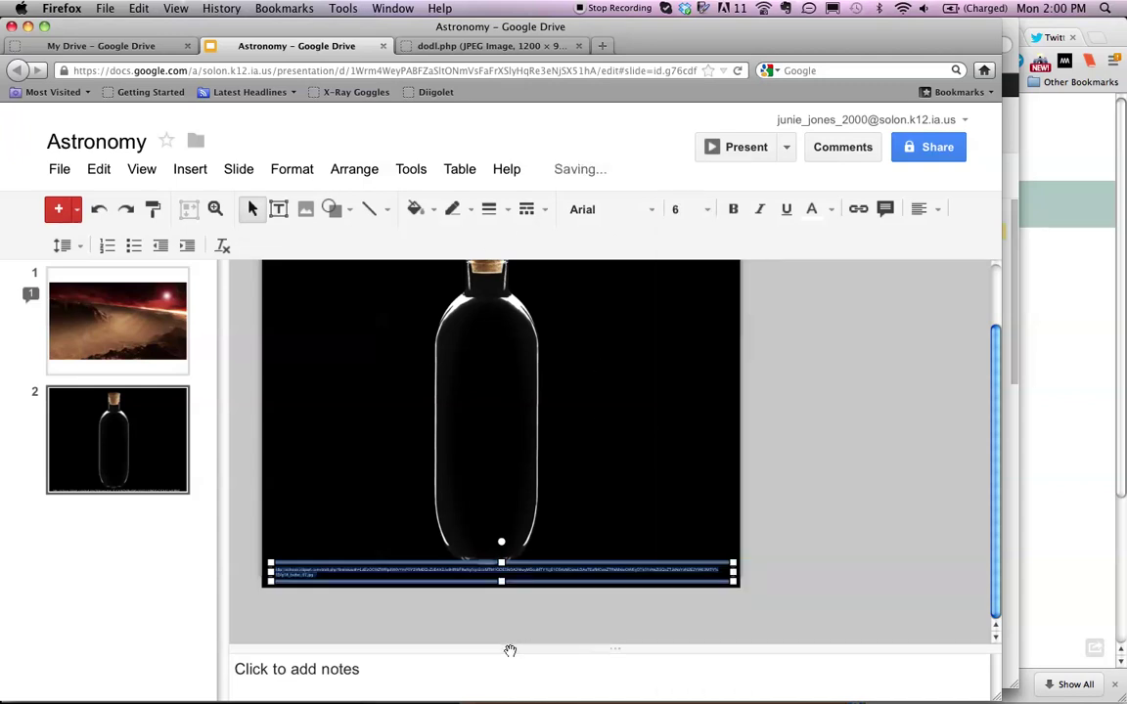
{"action": "left_click", "coordinate": [498, 626]}
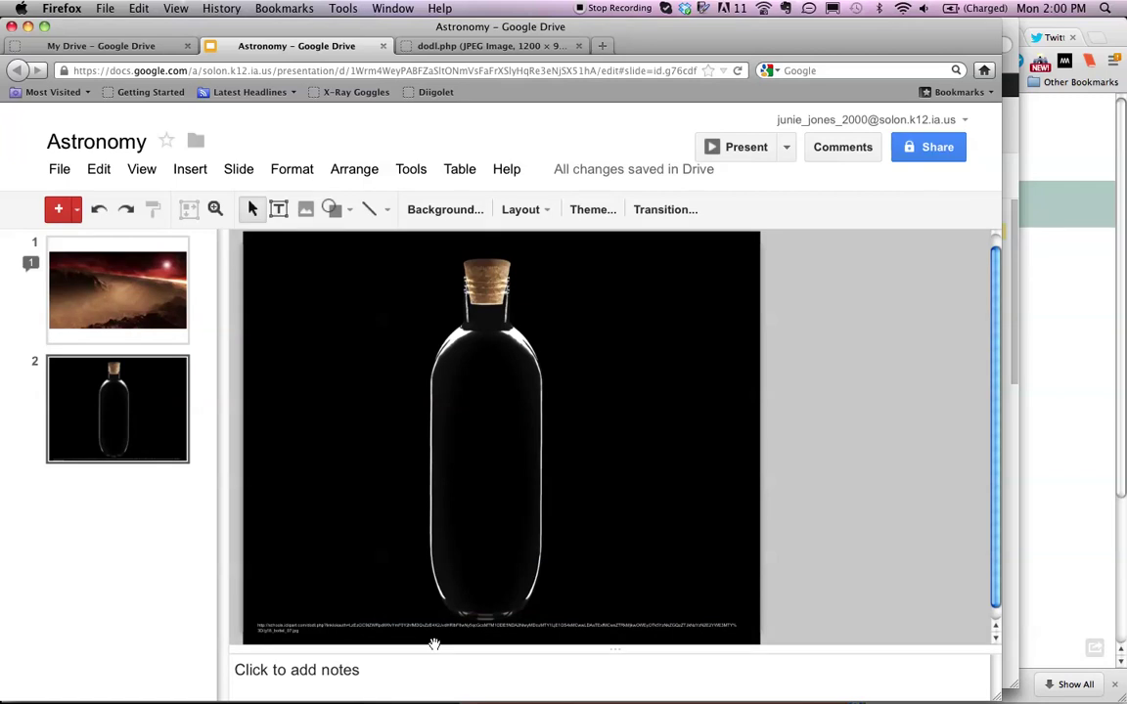